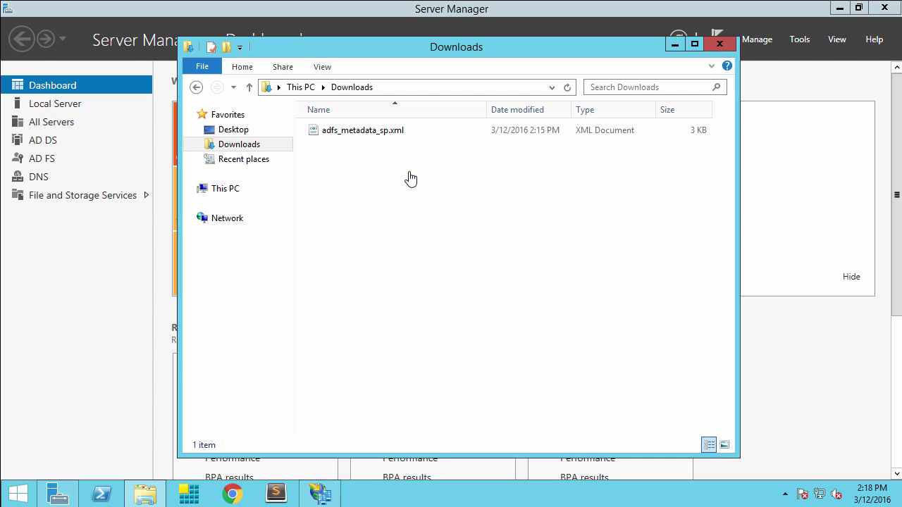
Step: Launch the Add Relying Party Trust Wizard and choose to import relying party data from a file
left_click(331, 489)
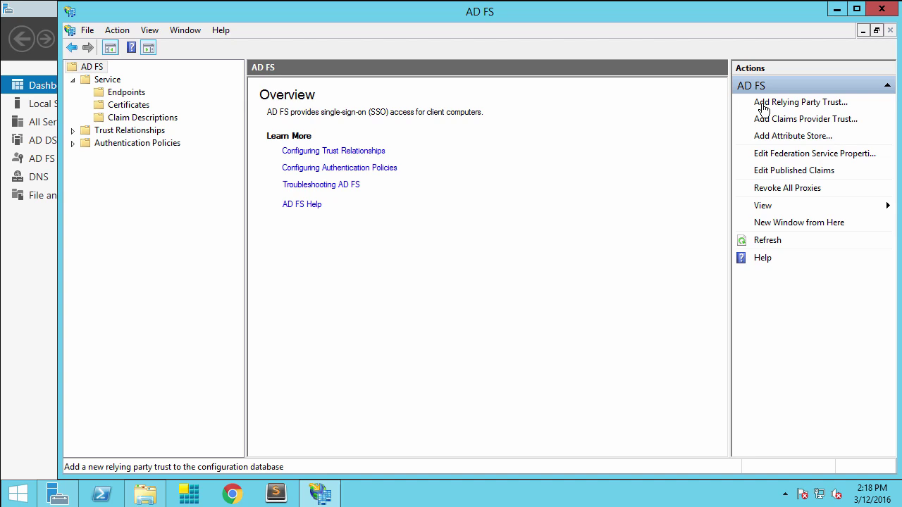
left_click(763, 106)
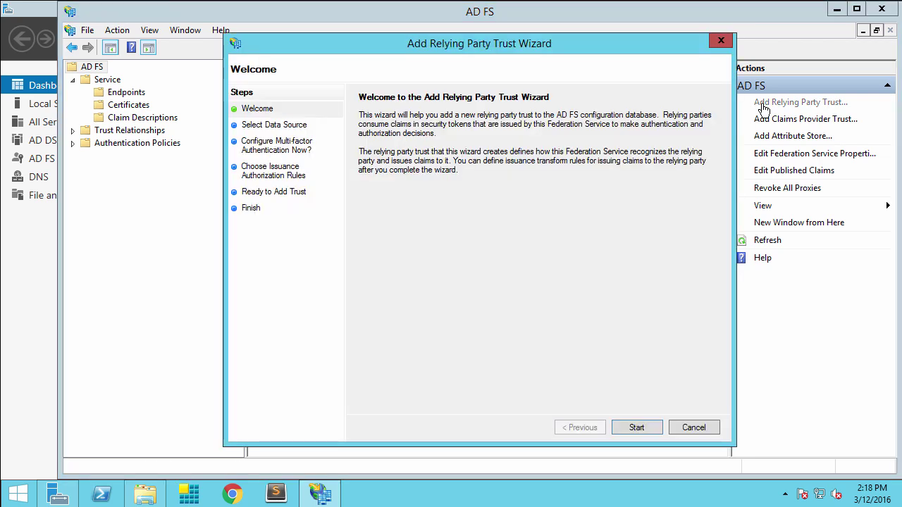
left_click(637, 427)
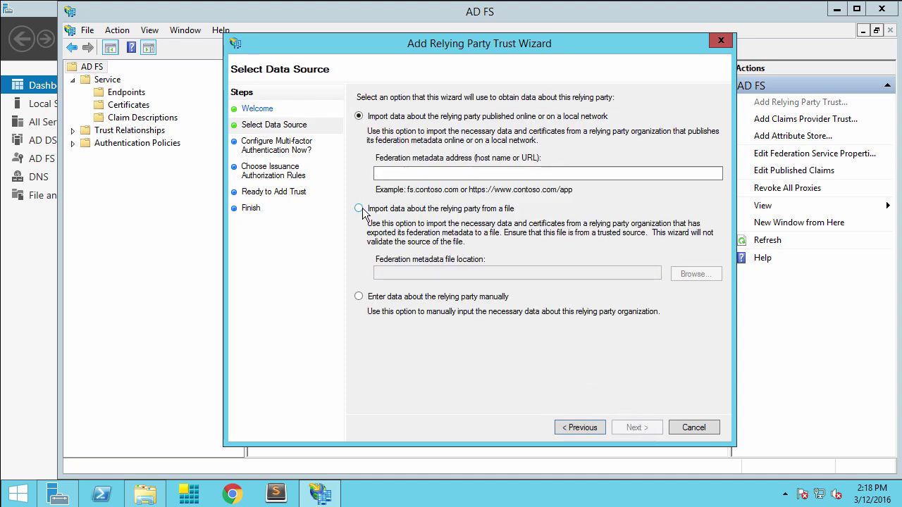
left_click(359, 209)
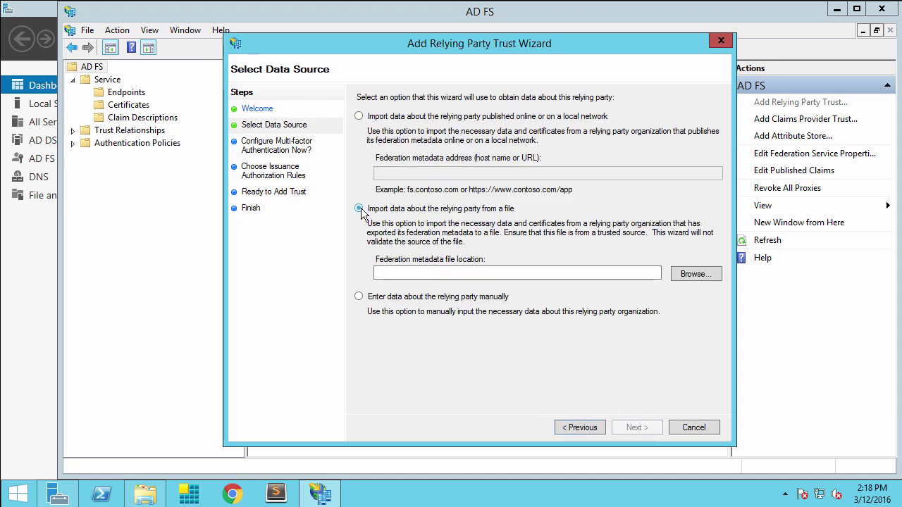
Step: Select Downloads\adfs_metadata_sp.xml as the federation metadata file and continue
left_click(704, 276)
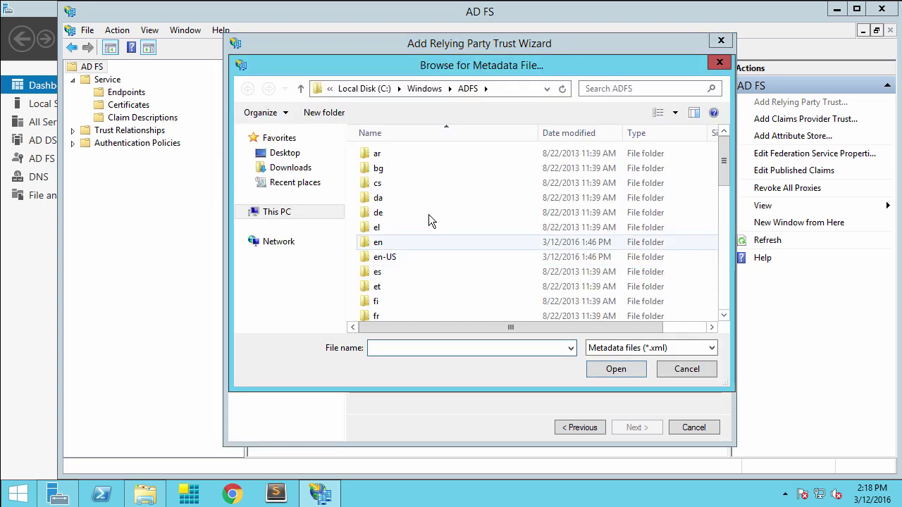
left_click(292, 171)
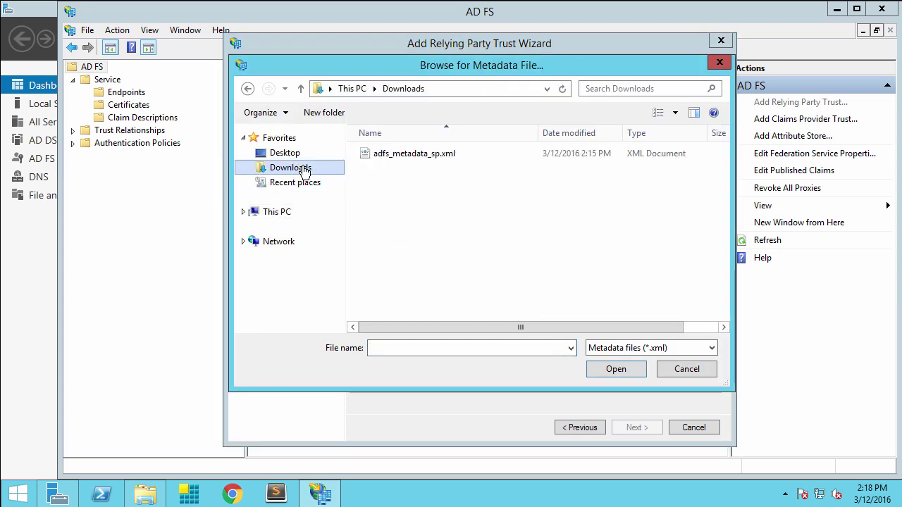
left_click(421, 157)
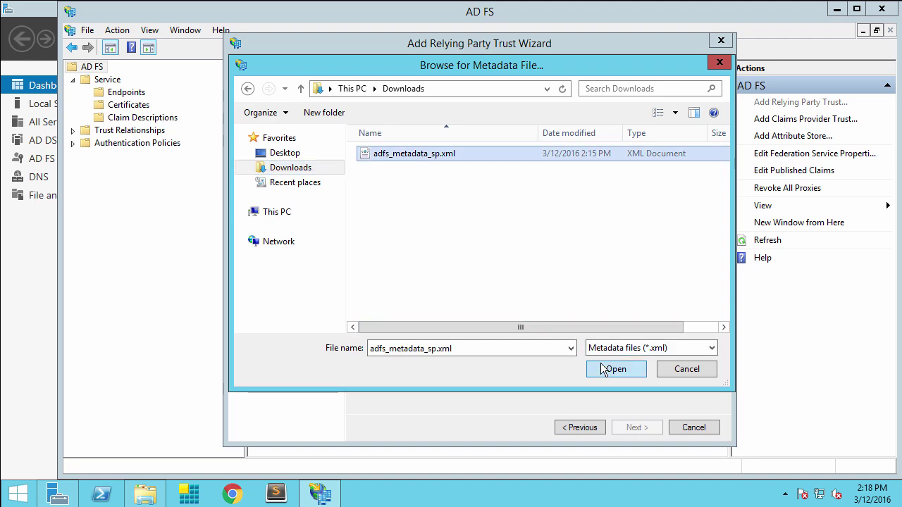
left_click(601, 367)
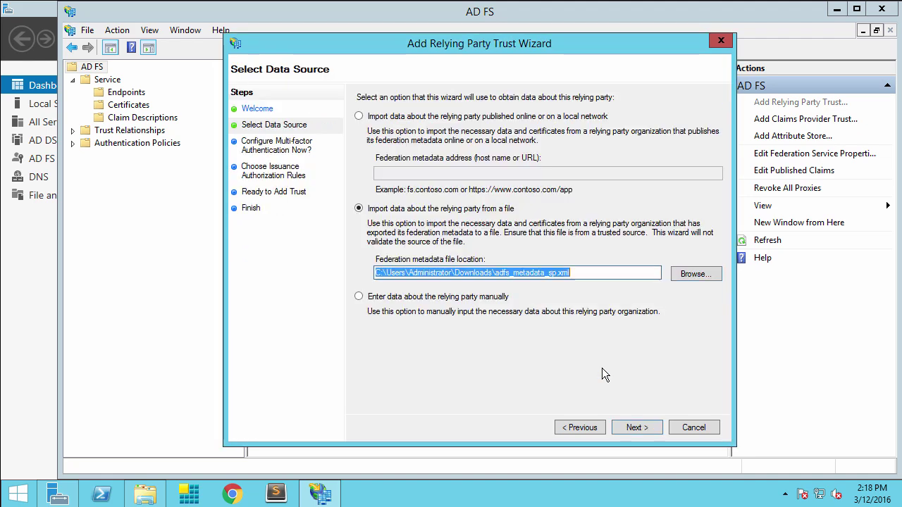
left_click(636, 428)
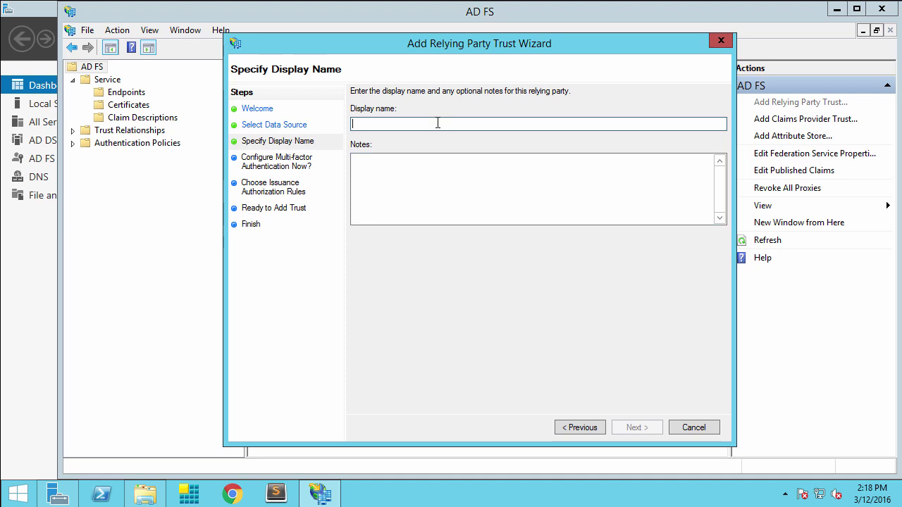
Step: Name the trust QlikSense, skip MFA, keep Permit all users, and add it
type("Qlik")
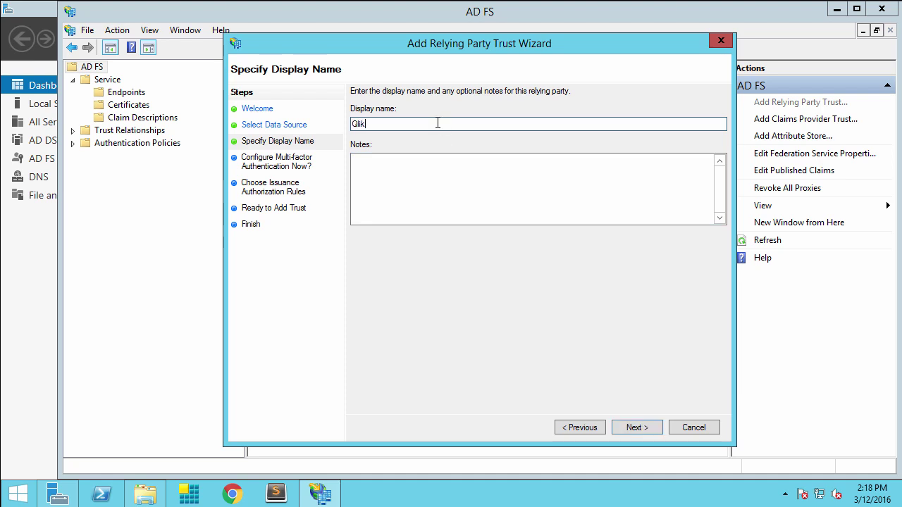
type("Sense")
left_click(647, 428)
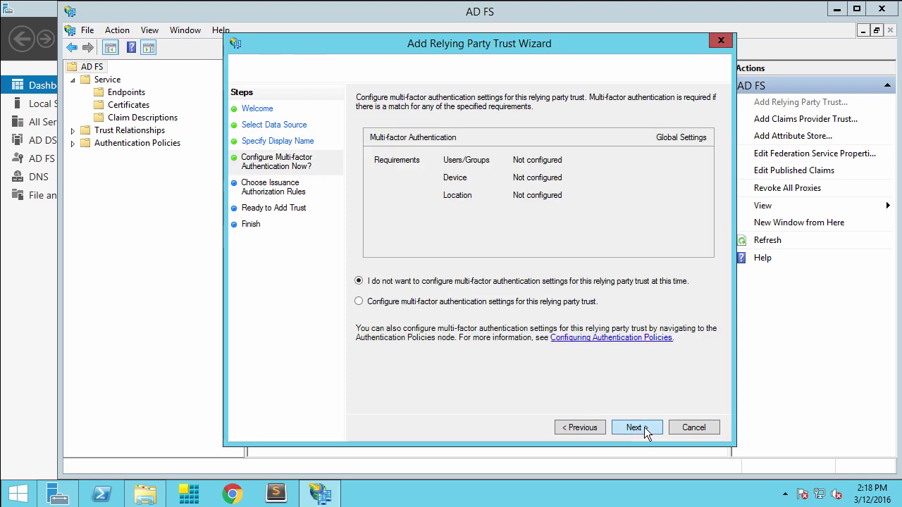
left_click(644, 427)
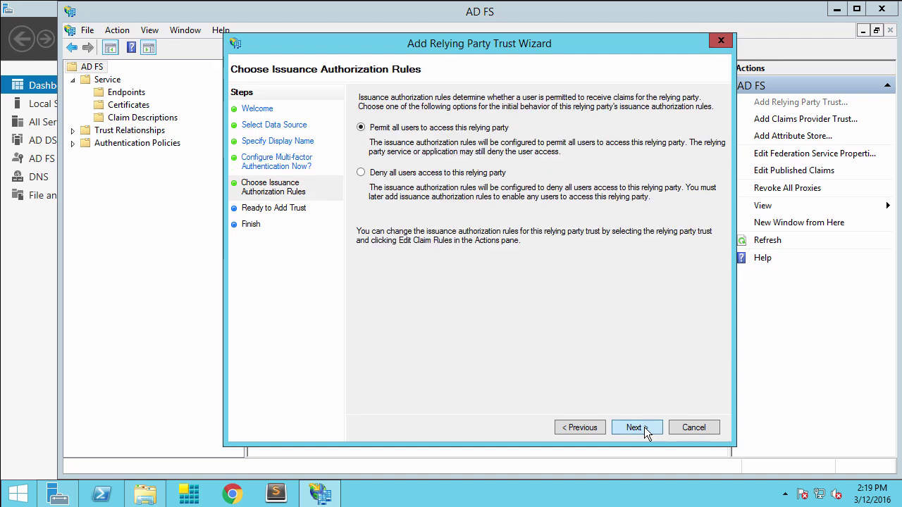
left_click(644, 426)
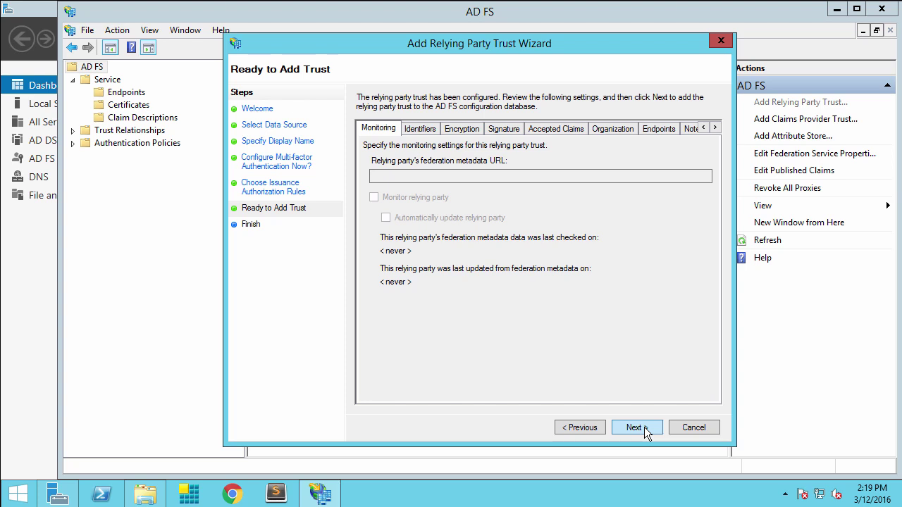
left_click(644, 427)
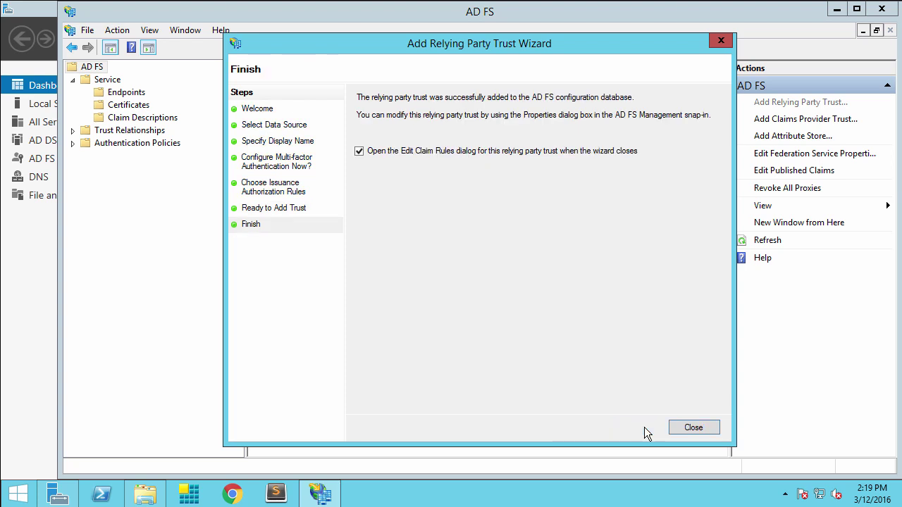
Step: Add a Send LDAP Attributes as Claims rule named QlikSense using the Active Directory store
left_click(686, 427)
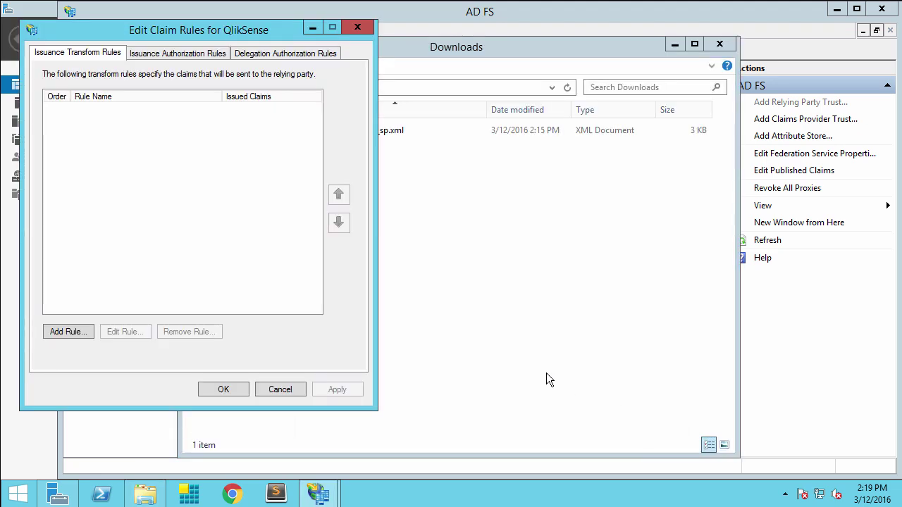
left_click(71, 332)
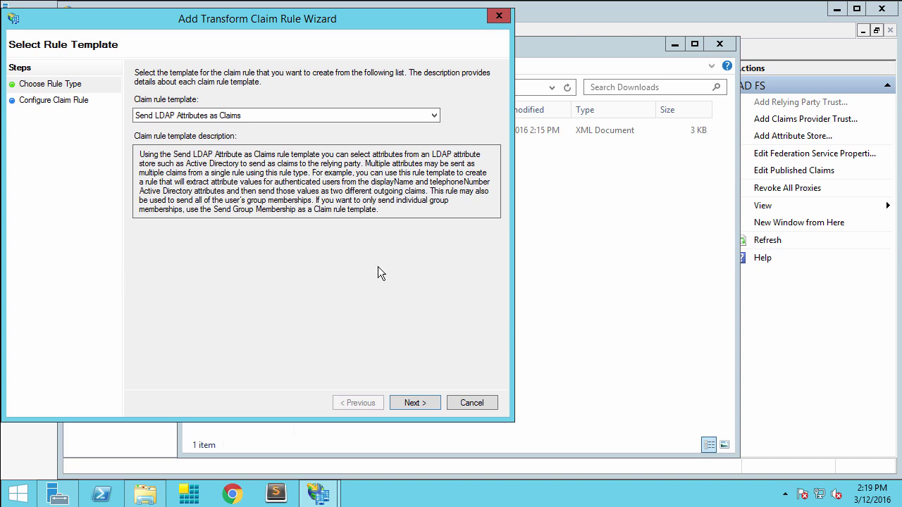
left_click(417, 405)
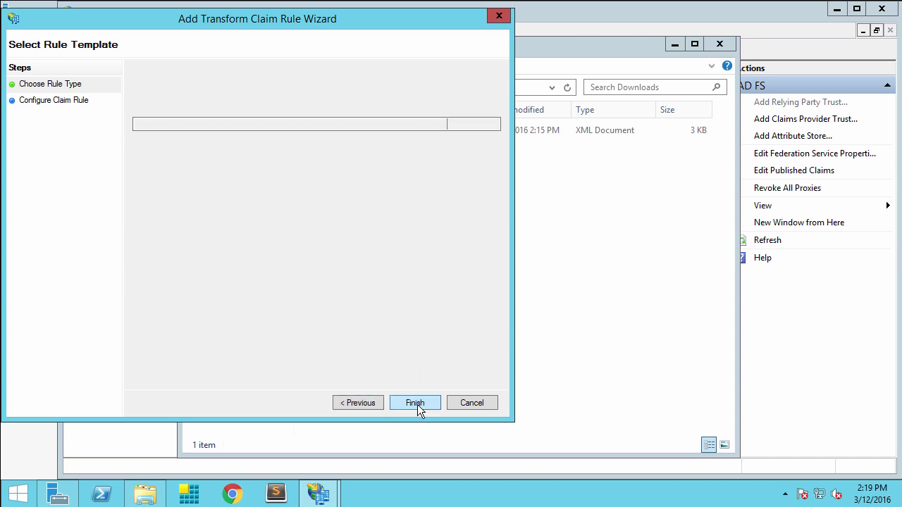
left_click(277, 124)
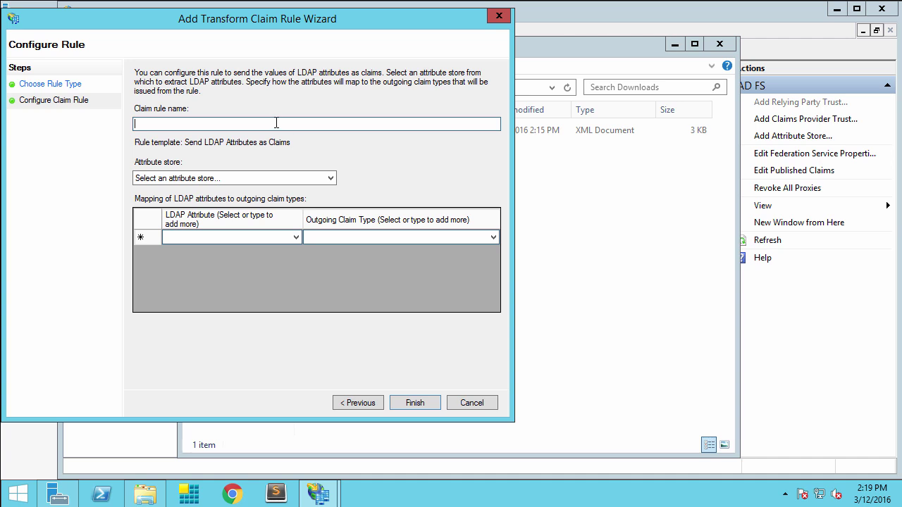
type("QlikSense")
left_click(328, 178)
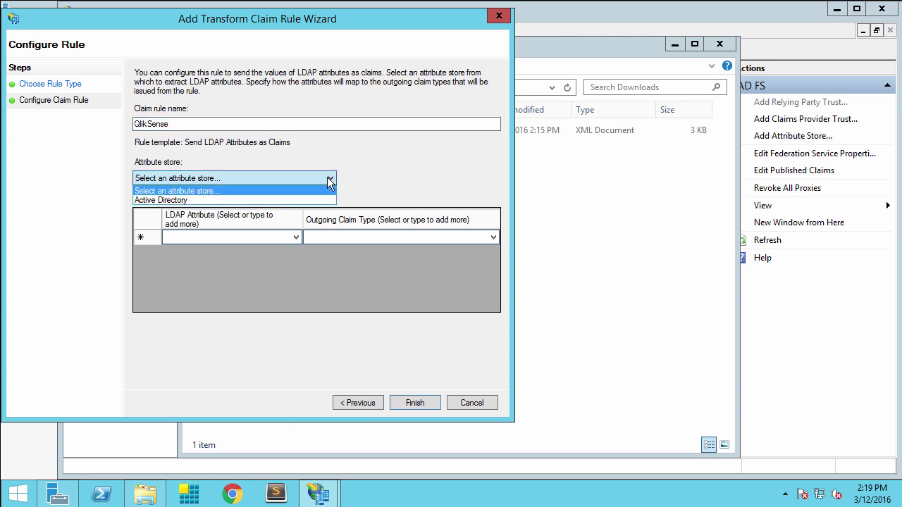
left_click(316, 200)
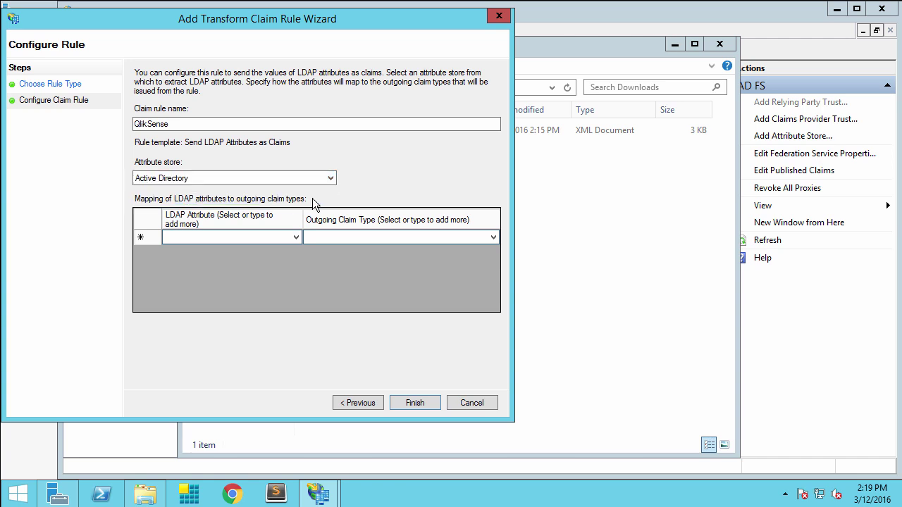
Step: Map the User-Principal-Name LDAP attribute to the UPN outgoing claim
left_click(295, 237)
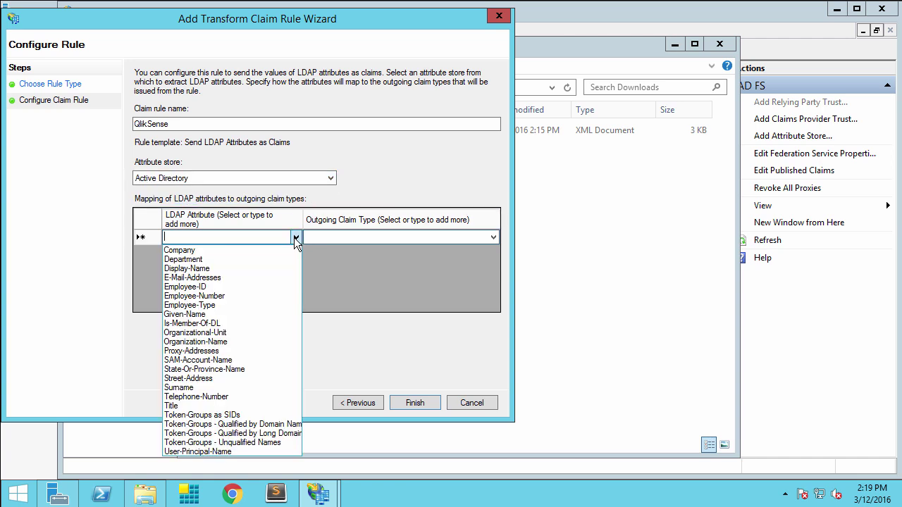
left_click(243, 452)
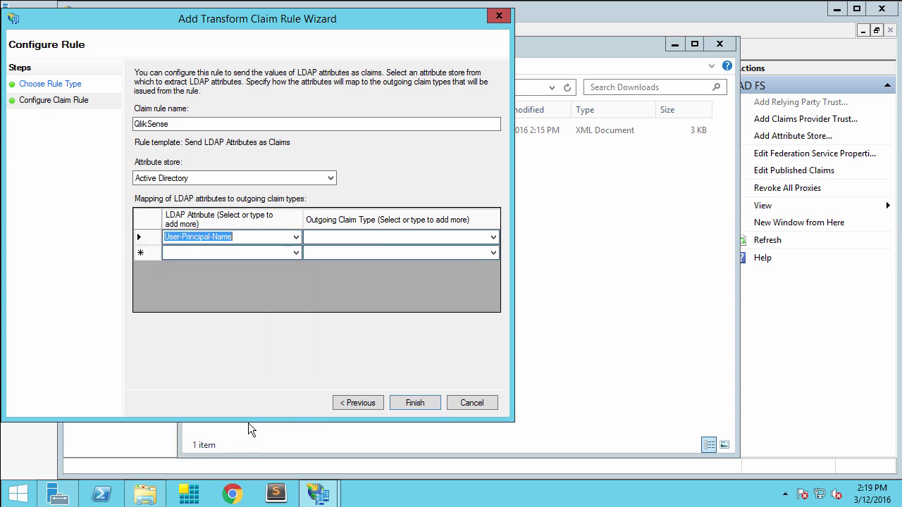
left_click(491, 237)
left_click(492, 238)
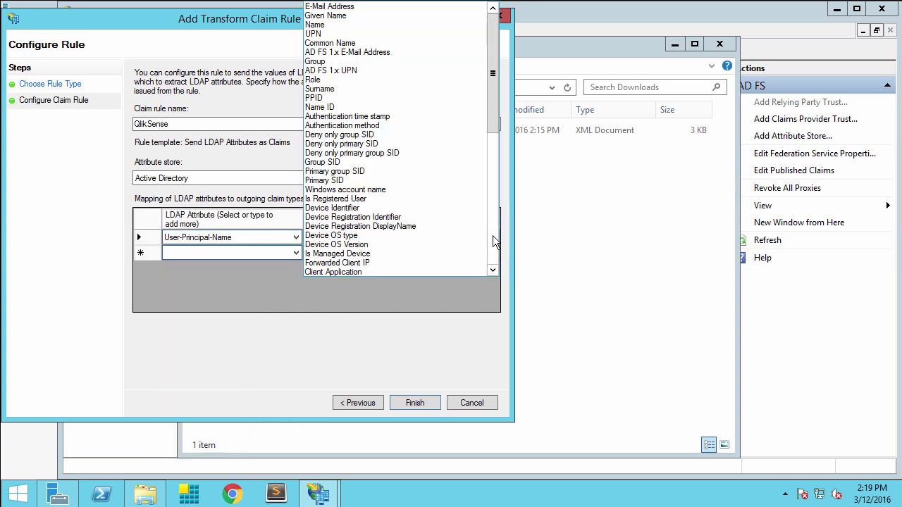
left_click(310, 34)
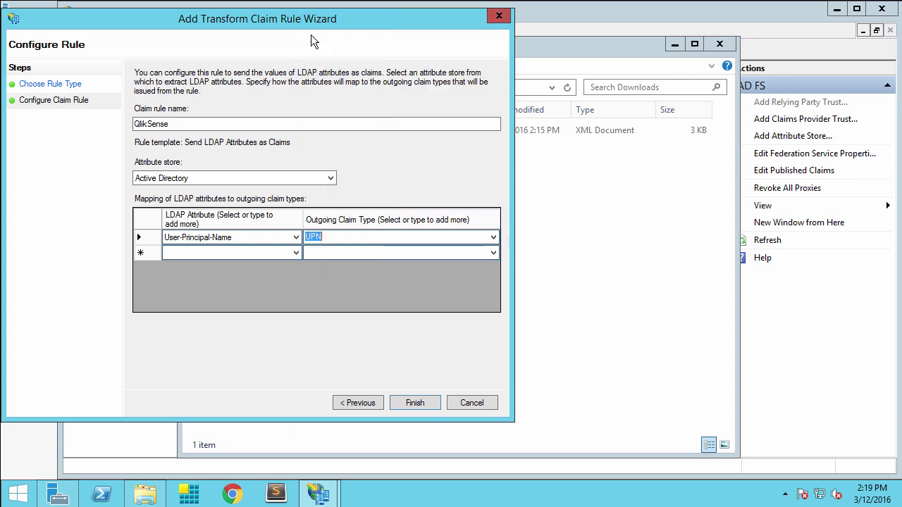
Step: Map Token-Groups - Unqualified Names to Group, then finish, apply and close the rules
left_click(295, 253)
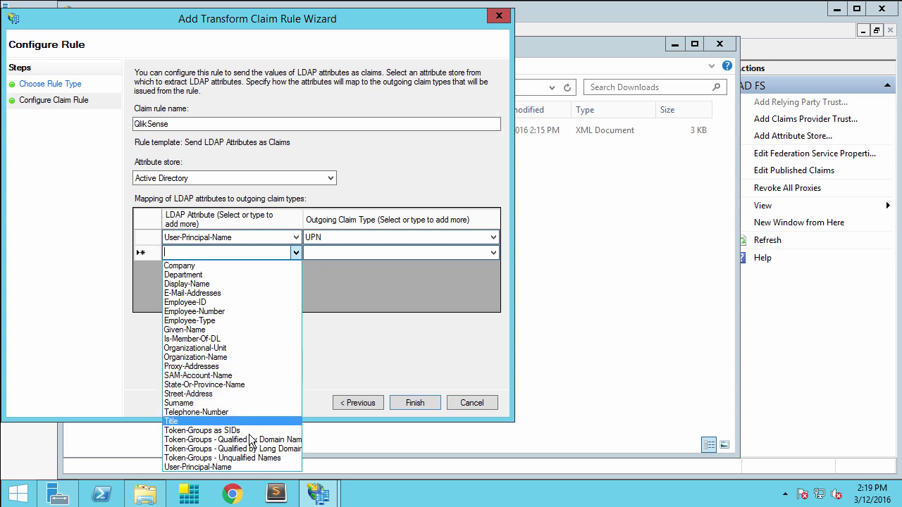
left_click(248, 458)
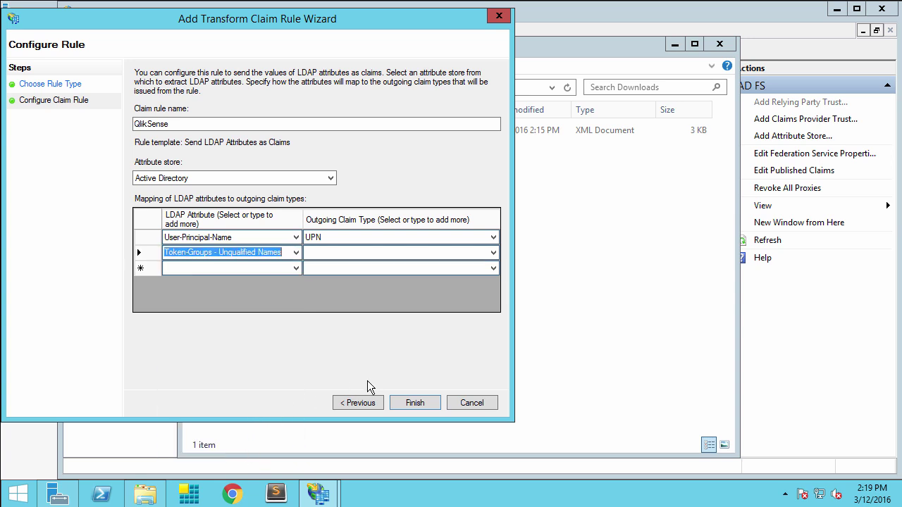
left_click(493, 253)
left_click(493, 252)
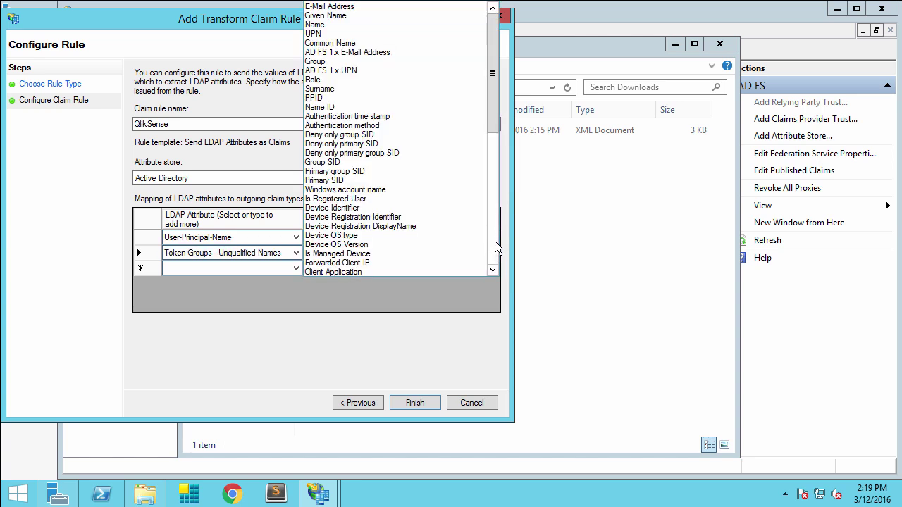
left_click(322, 63)
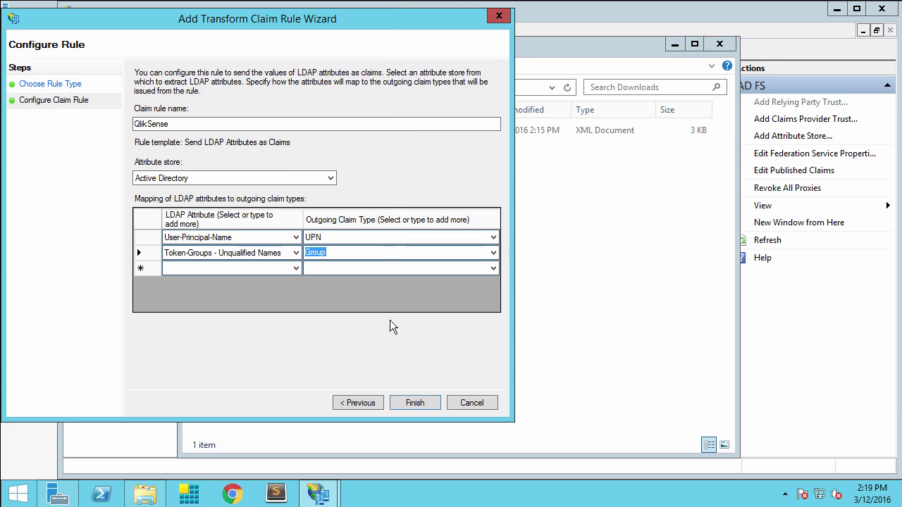
left_click(405, 402)
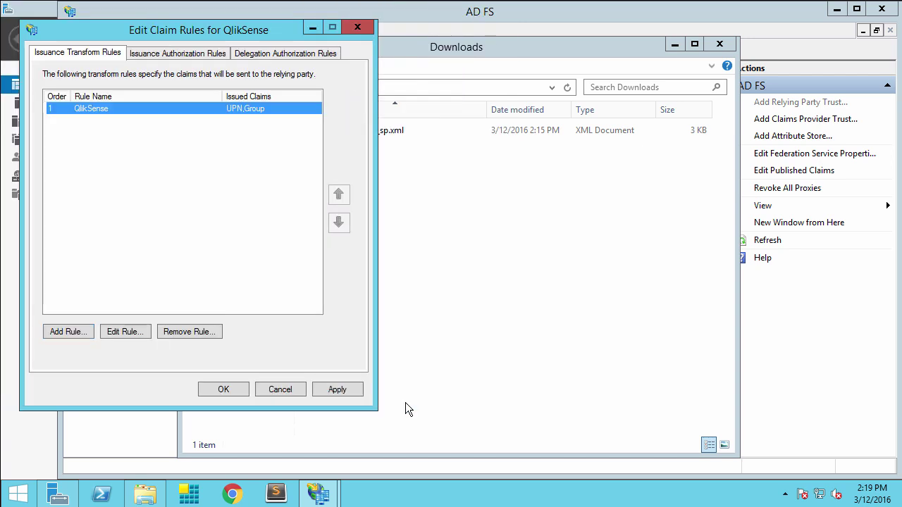
left_click(333, 387)
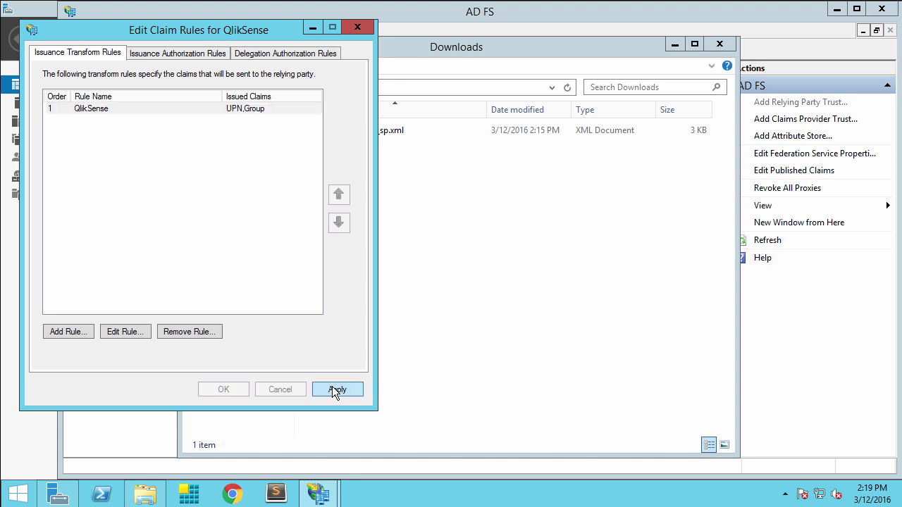
left_click(223, 392)
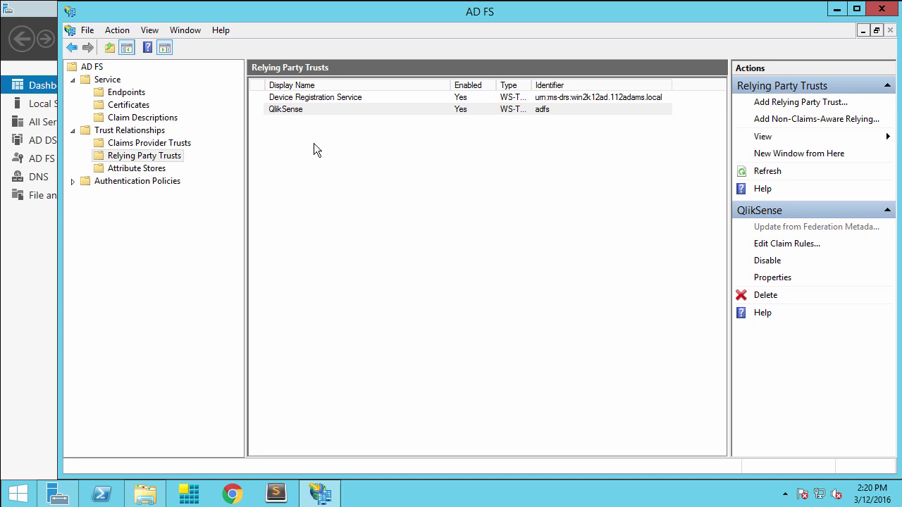
Step: Open the QlikSense trust's properties and review its signature and encryption certificates
left_click(285, 109)
double_click(283, 109)
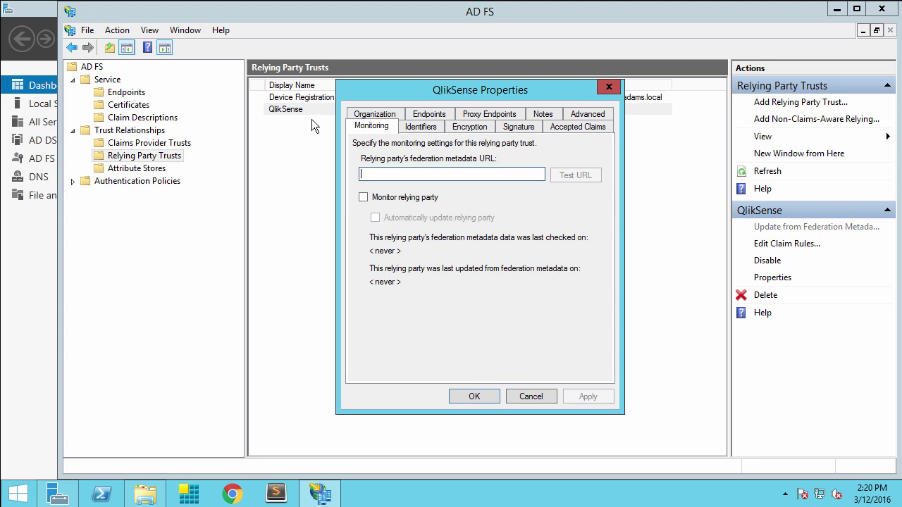
left_click(529, 132)
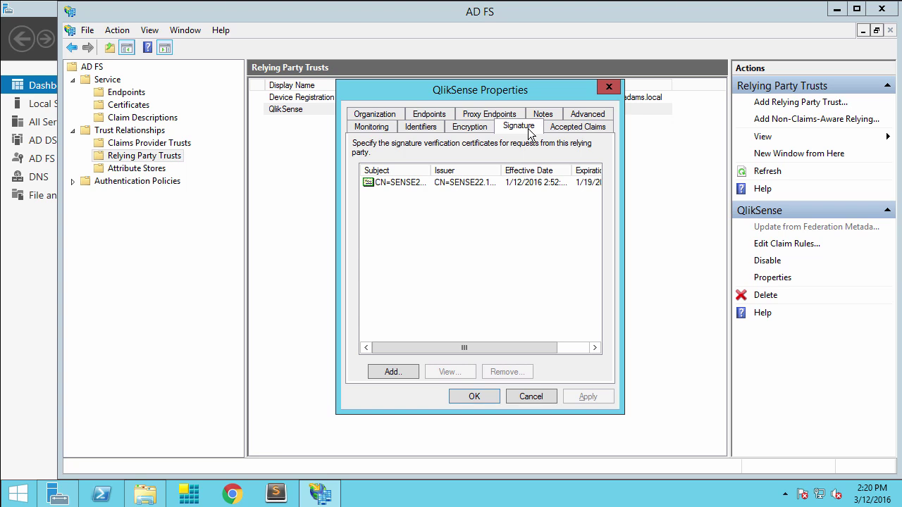
left_click(471, 134)
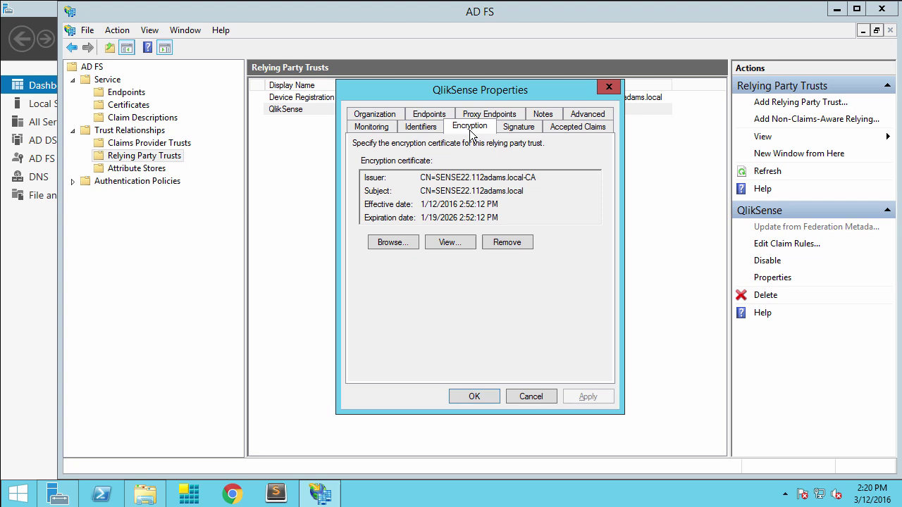
Step: Set the secure hash algorithm to SHA-1 on the Advanced tab and save the properties
left_click(576, 117)
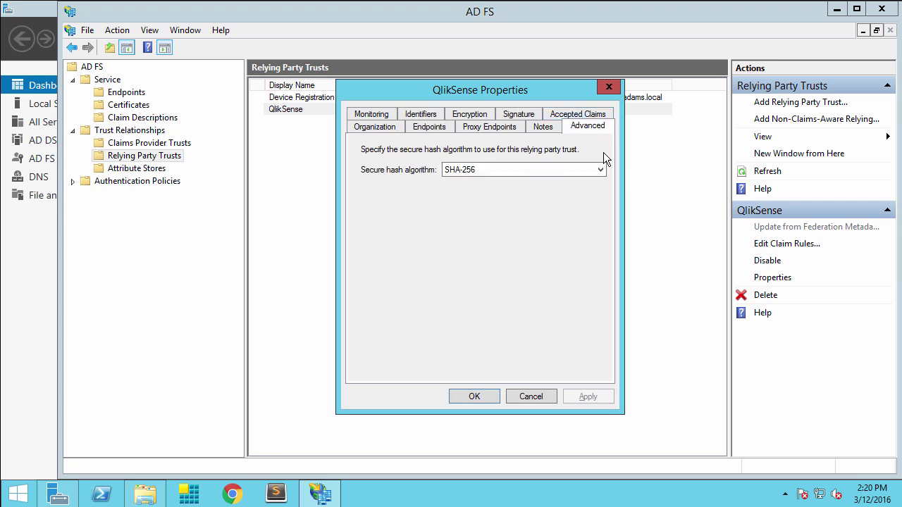
left_click(601, 170)
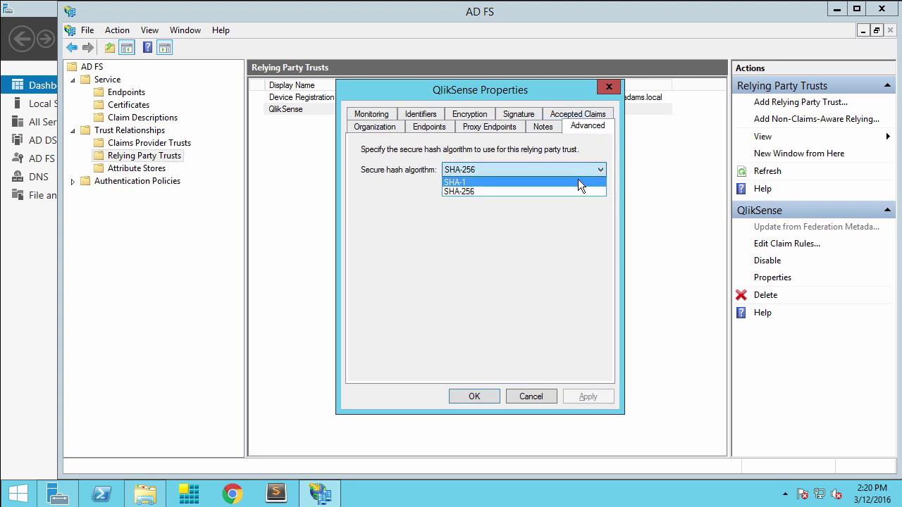
left_click(577, 181)
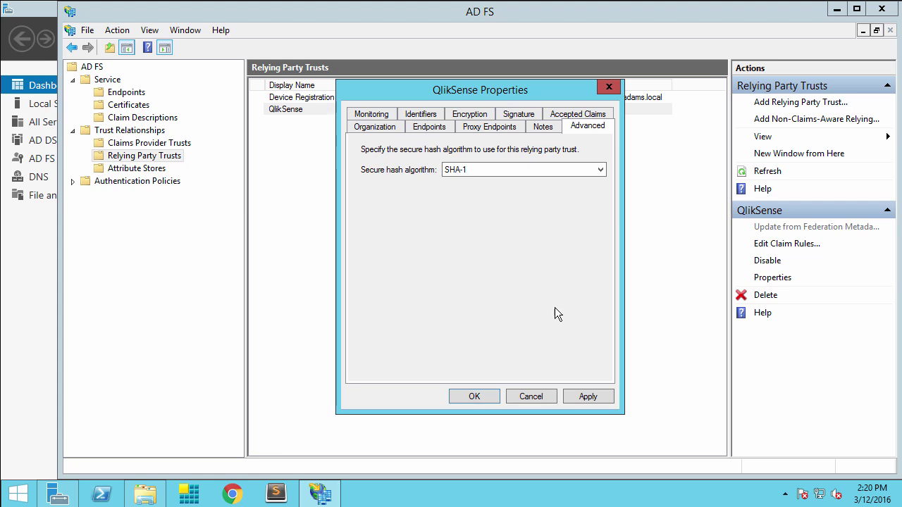
left_click(474, 397)
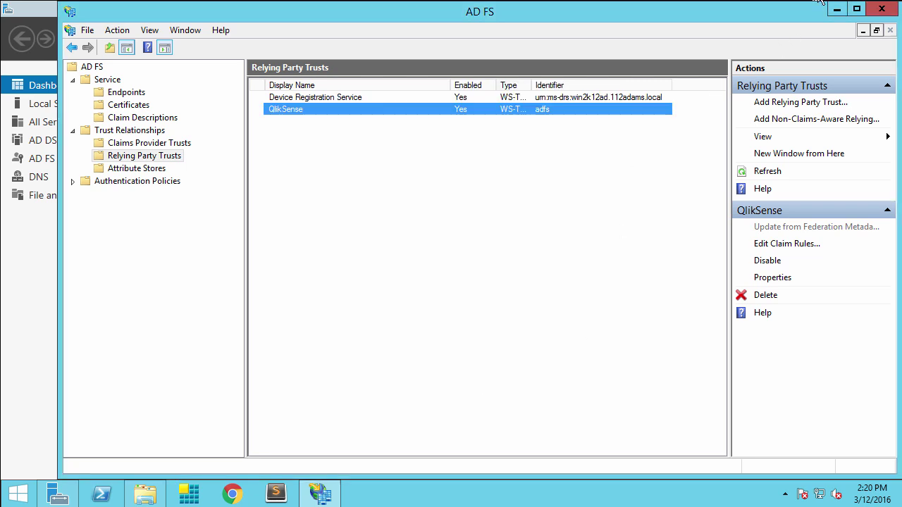
left_click(101, 494)
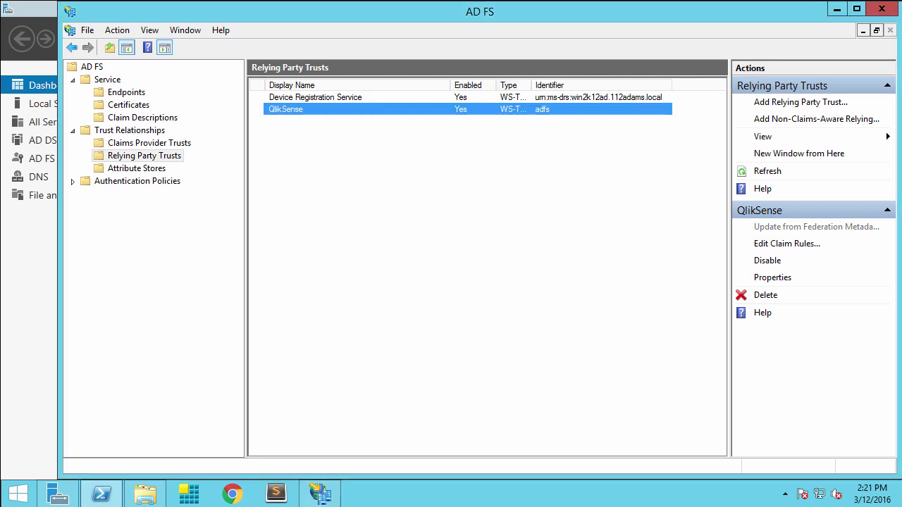
Step: Run Set-ADFSRelyingPartyTrust for QlikSense setting signing and encryption certificate revocation checks to none
left_click(110, 499)
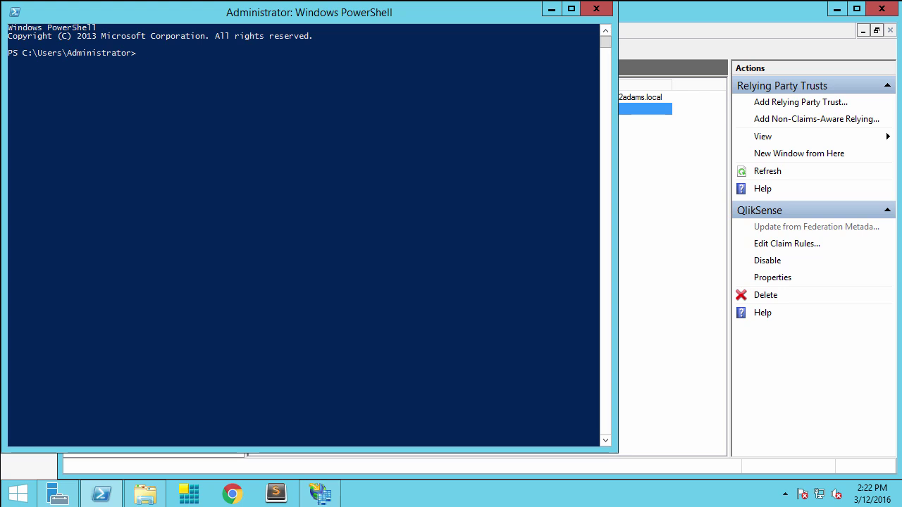
right_click(268, 115)
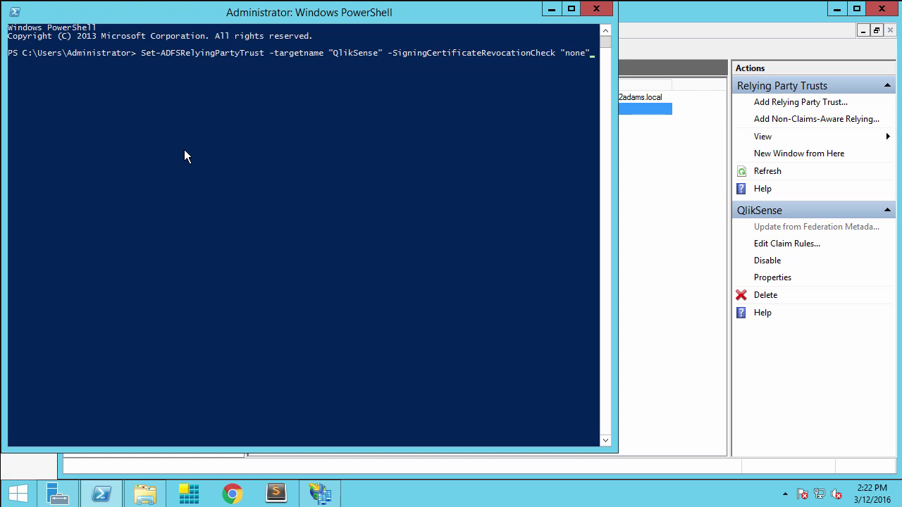
key("Return")
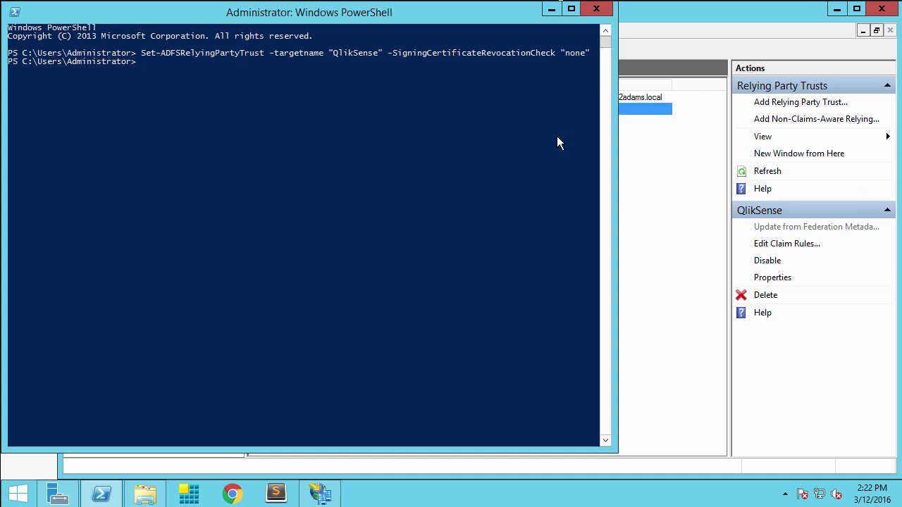
right_click(351, 177)
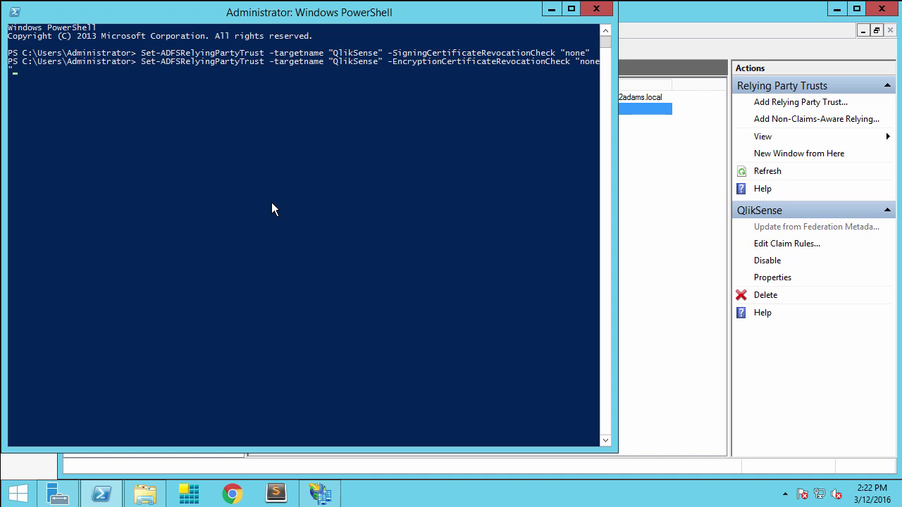
key("Return")
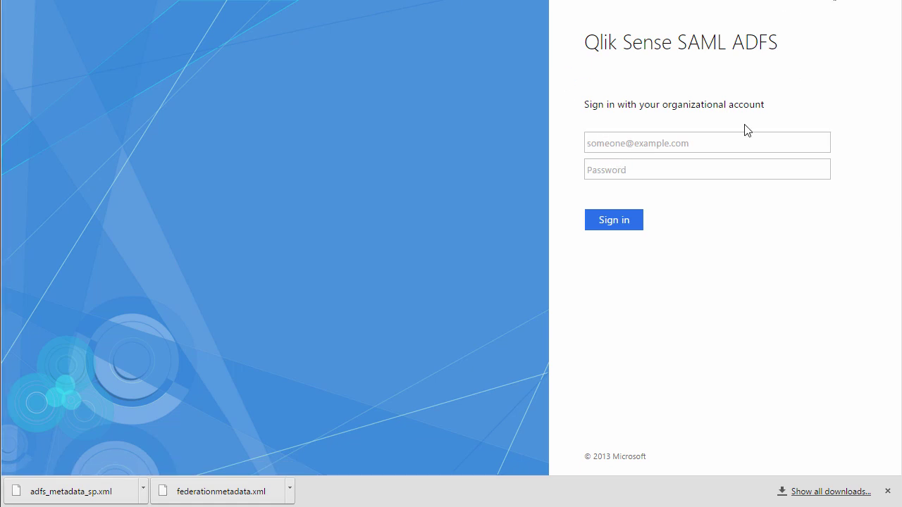
Step: Sign in on the Qlik Sense SAML ADFS page with the organizational account's e-mail and password
left_click(661, 145)
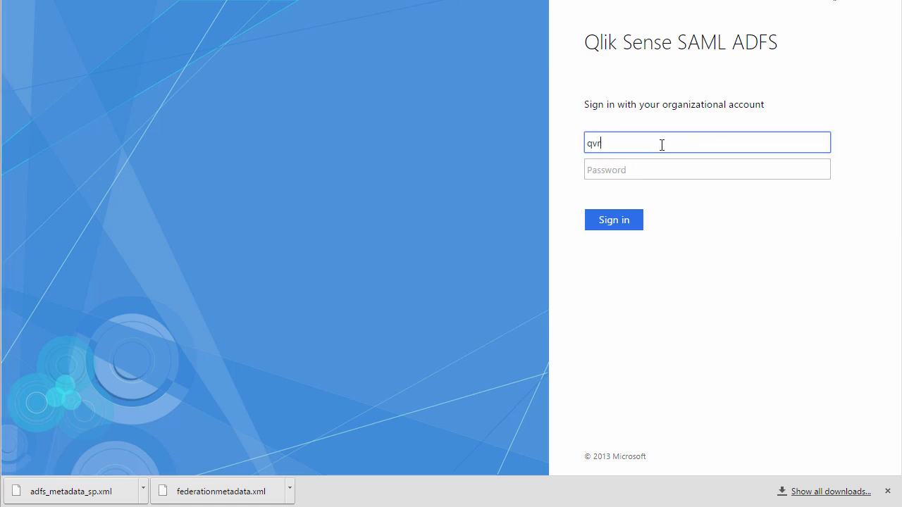
key("Tab")
type("*************")
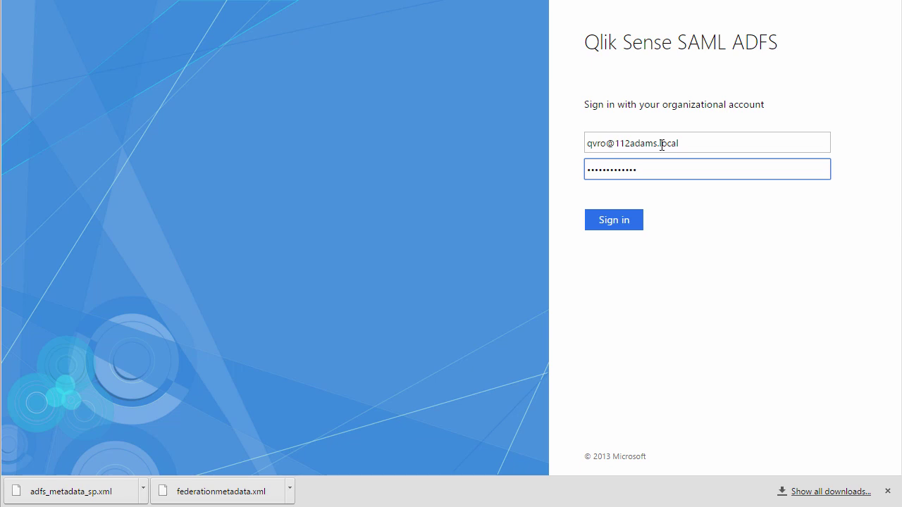
left_click(612, 227)
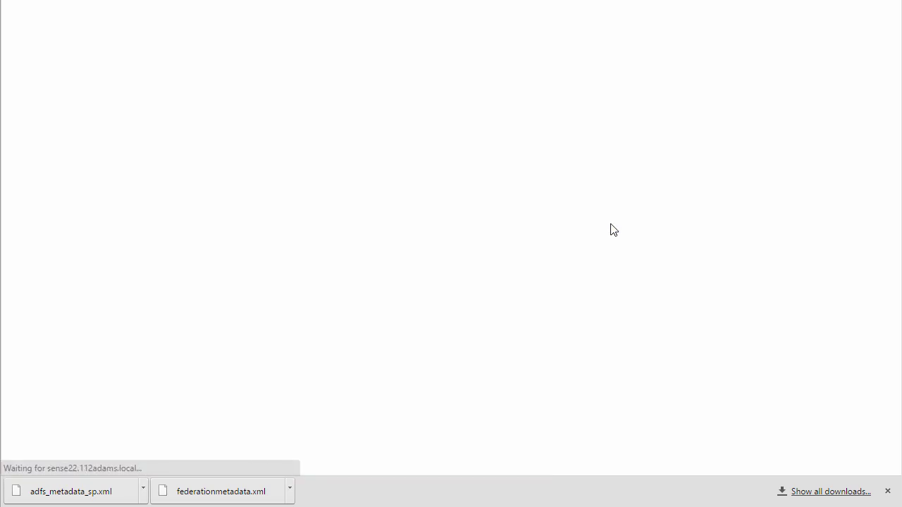